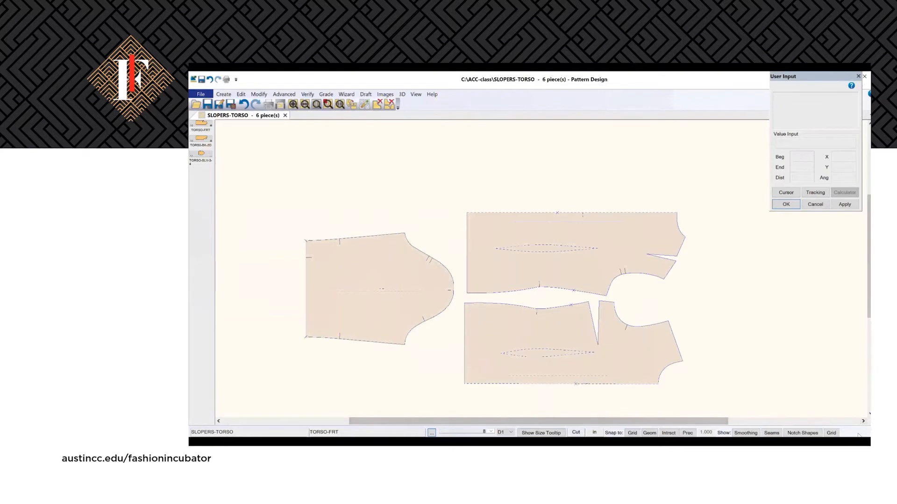
# Step: Draw a 2-Point Curve across the back torso from the centre-back mark to the side-seam mark, bowed slightly toward the hem
pyautogui.scroll(1, 851, 436)
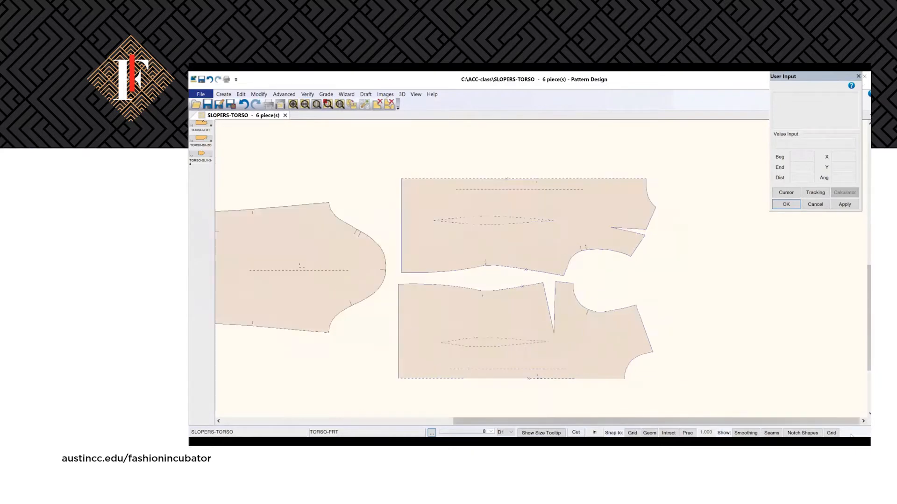
pyautogui.click(224, 95)
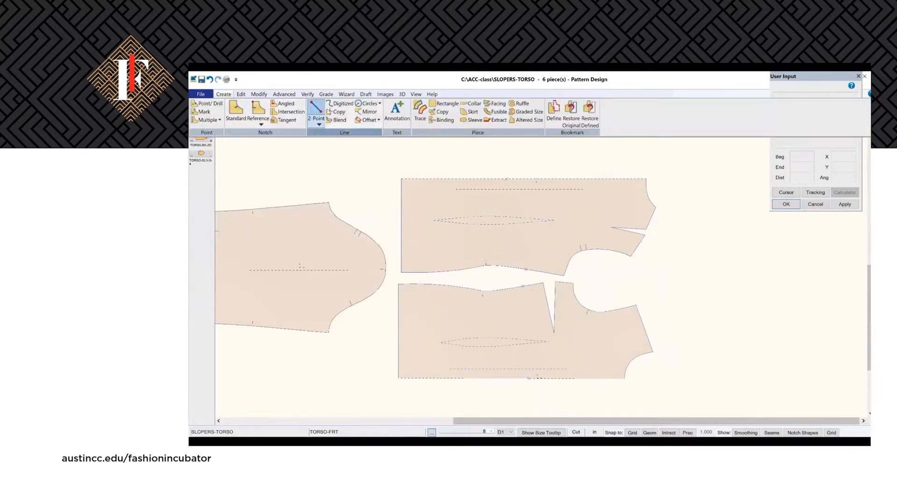
pyautogui.click(319, 123)
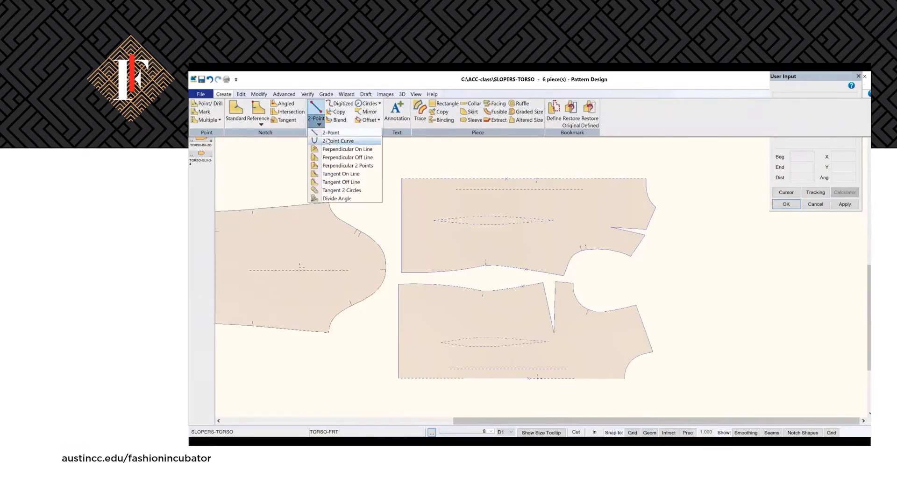
pyautogui.click(329, 141)
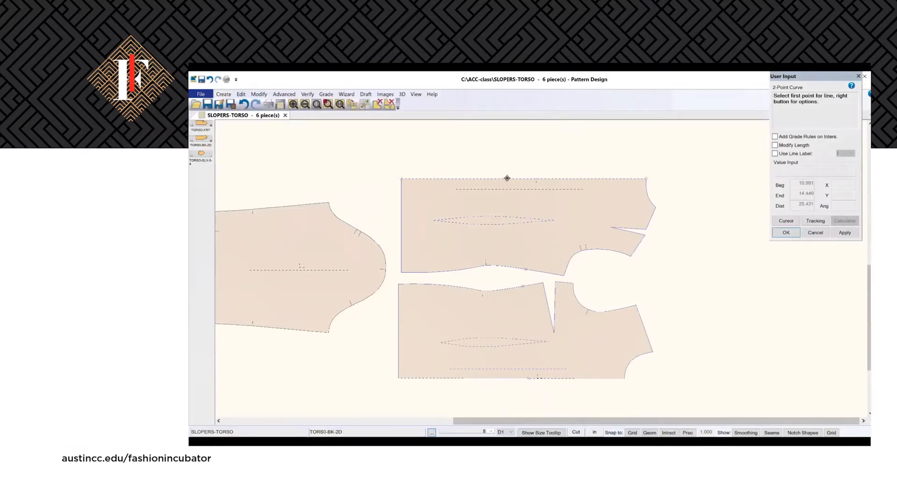
pyautogui.click(507, 178)
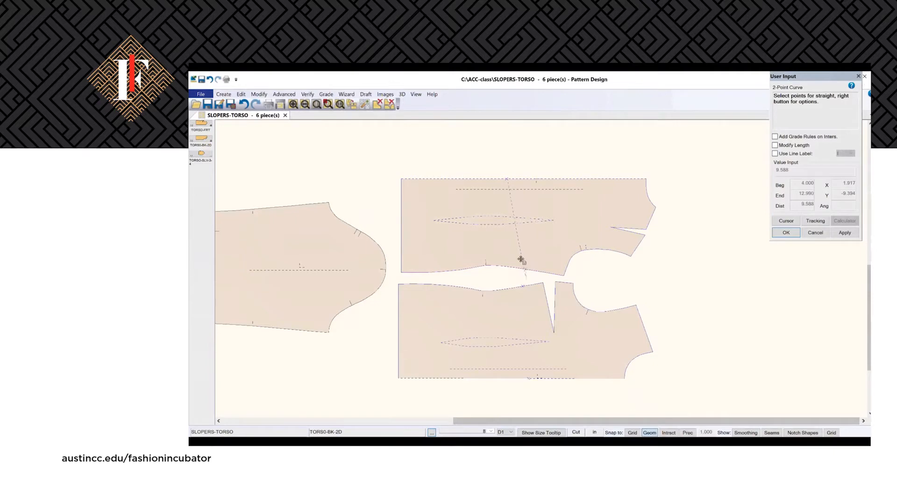
pyautogui.click(511, 214)
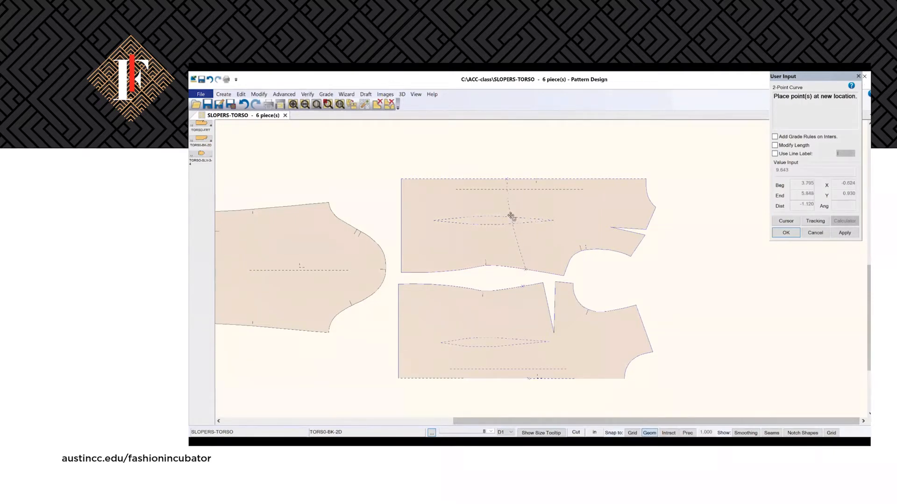
pyautogui.click(510, 215)
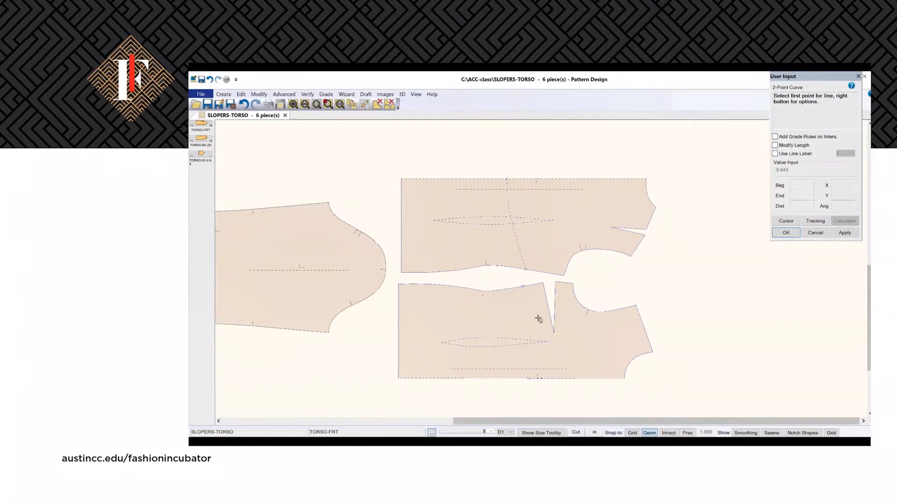
# Step: Draw a second 2-Point Curve across the front torso from the centre-front mark to the side-seam mark, bowed slightly toward the neckline
pyautogui.click(527, 379)
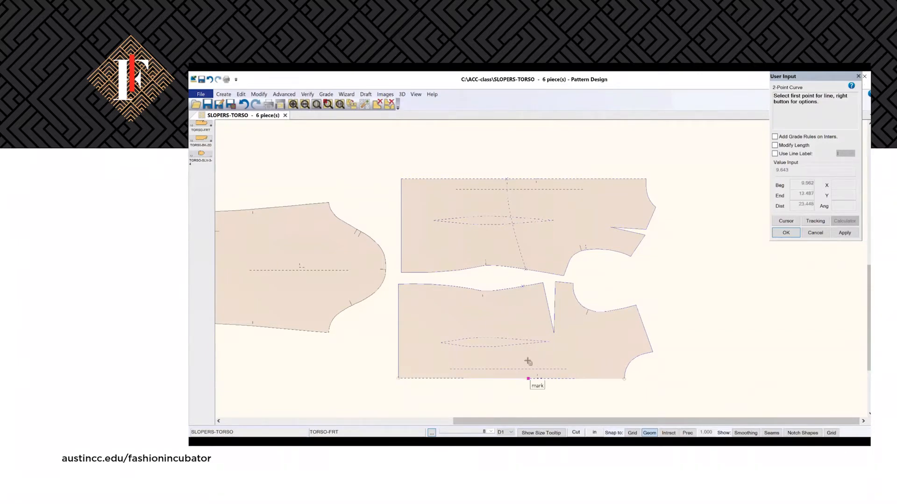
pyautogui.click(523, 287)
pyautogui.click(531, 342)
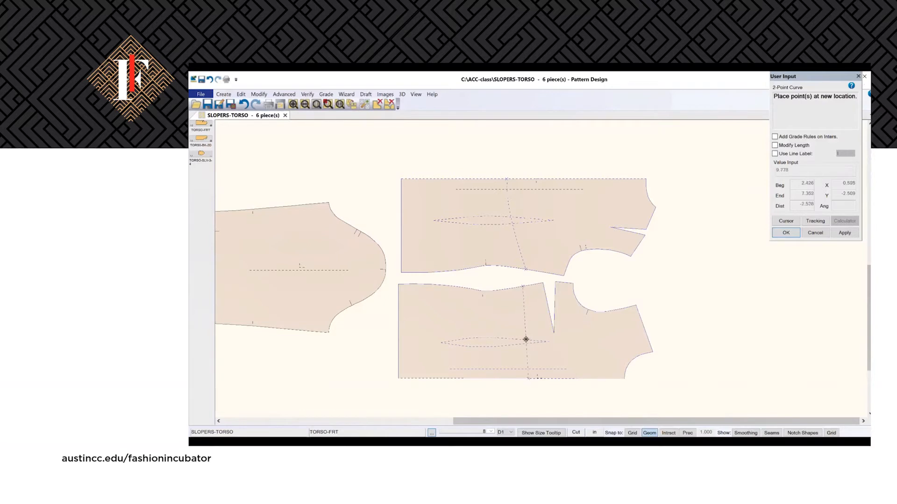
pyautogui.click(528, 335)
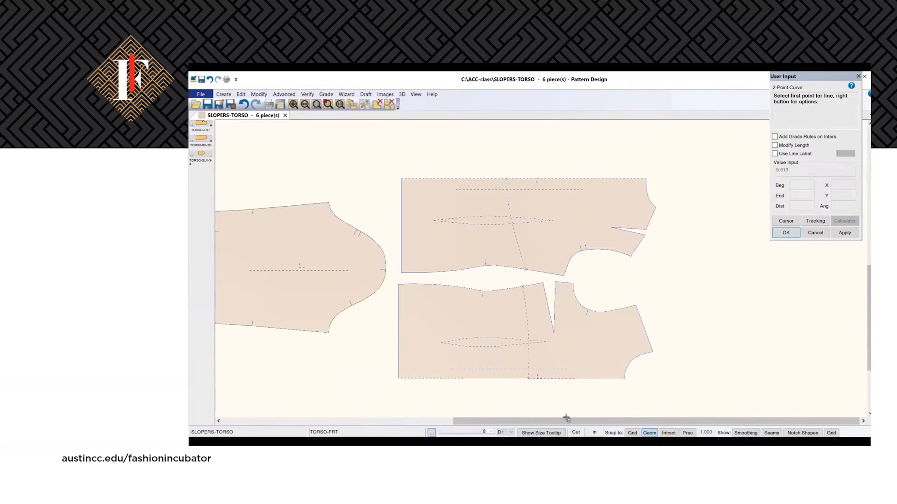
pyautogui.click(786, 232)
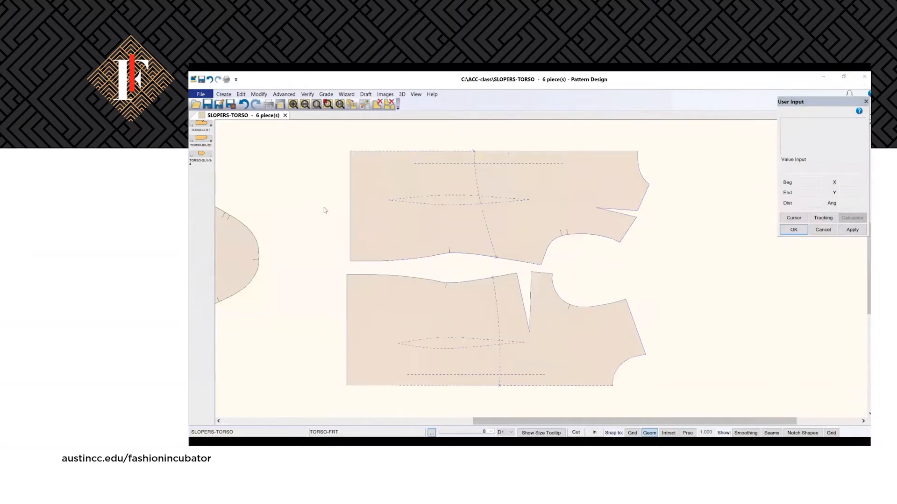
# Step: Trace the back bodice above the style curve as a Normal trace, place it beside the sloper and name it dress-123-bk
pyautogui.click(223, 94)
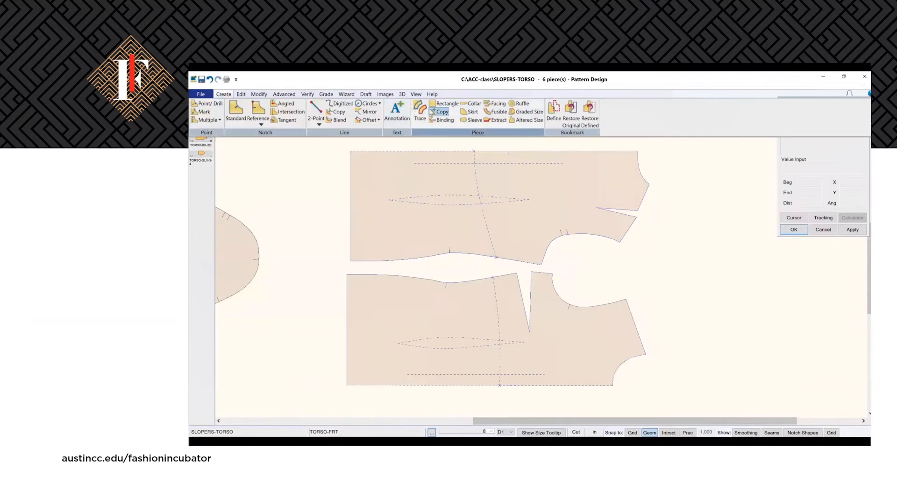
pyautogui.click(422, 115)
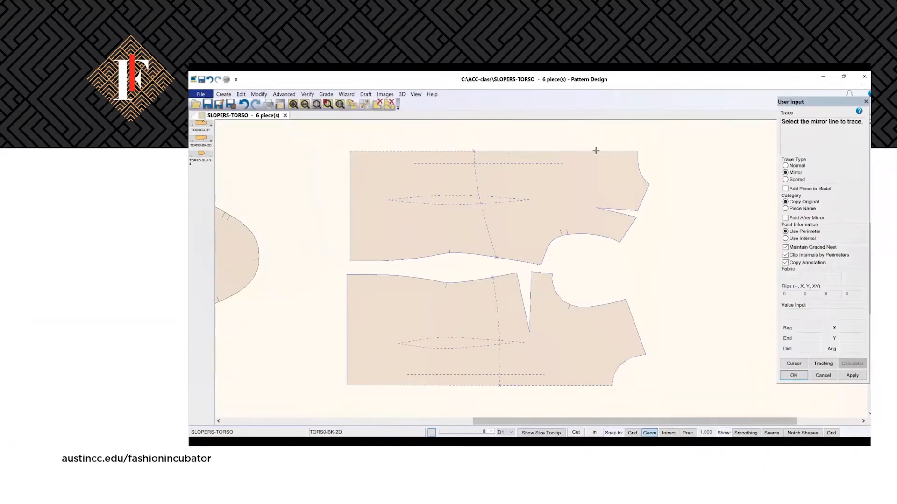
pyautogui.click(785, 166)
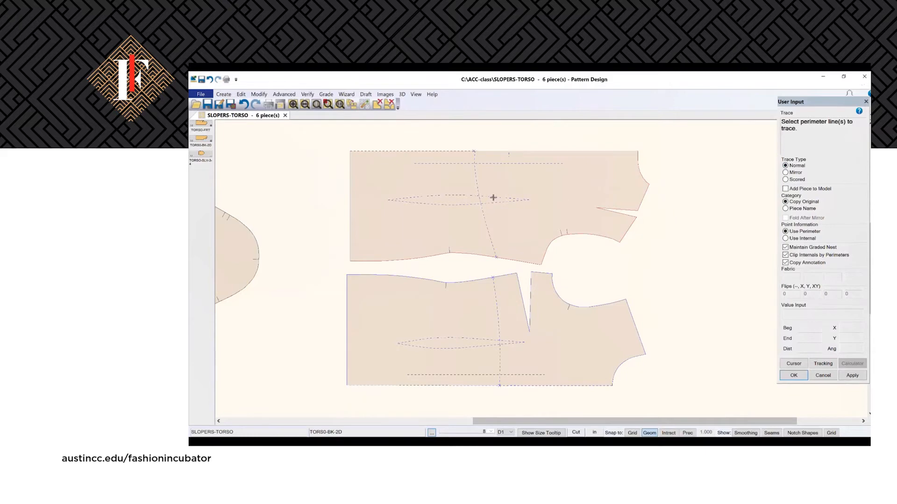
pyautogui.click(476, 180)
pyautogui.rightClick(706, 207)
pyautogui.click(706, 208)
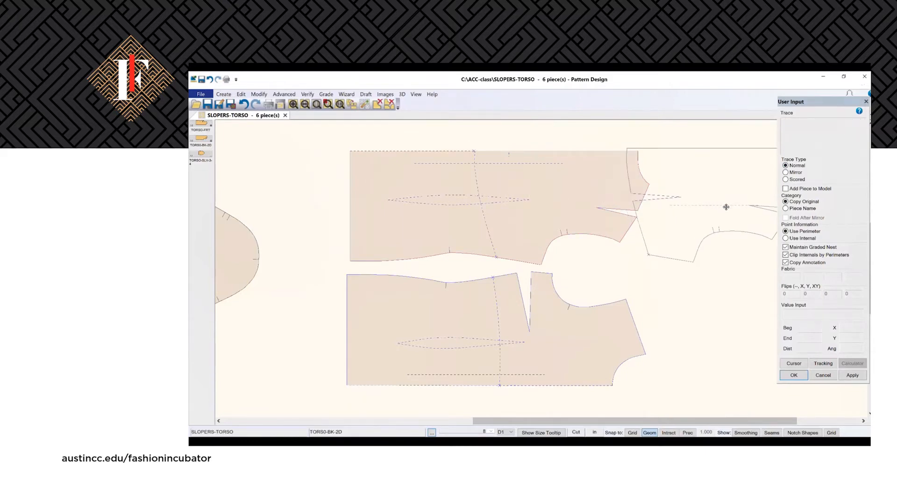
pyautogui.click(748, 209)
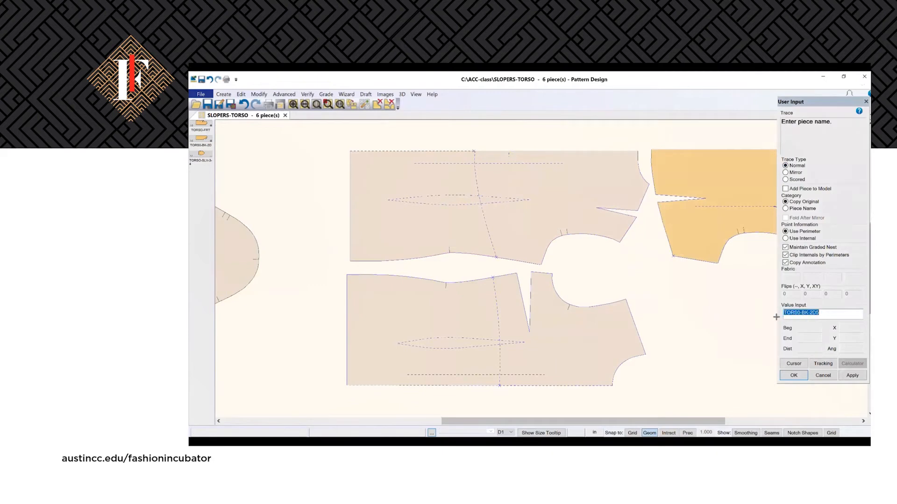
pyautogui.write('d')
pyautogui.write('123-bk')
pyautogui.press('Return')
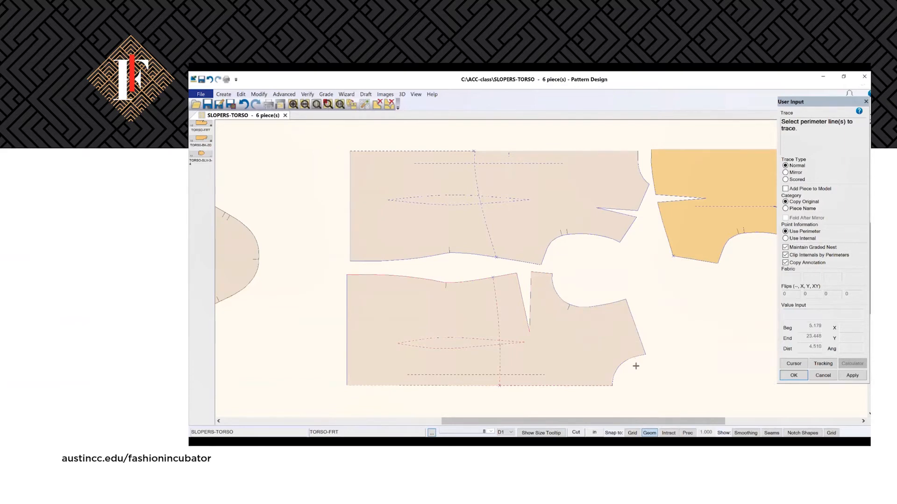
# Step: Trace the front bodice above the style curve, place it below the back bodice and name it dress-123-front
pyautogui.rightClick(682, 362)
pyautogui.click(683, 362)
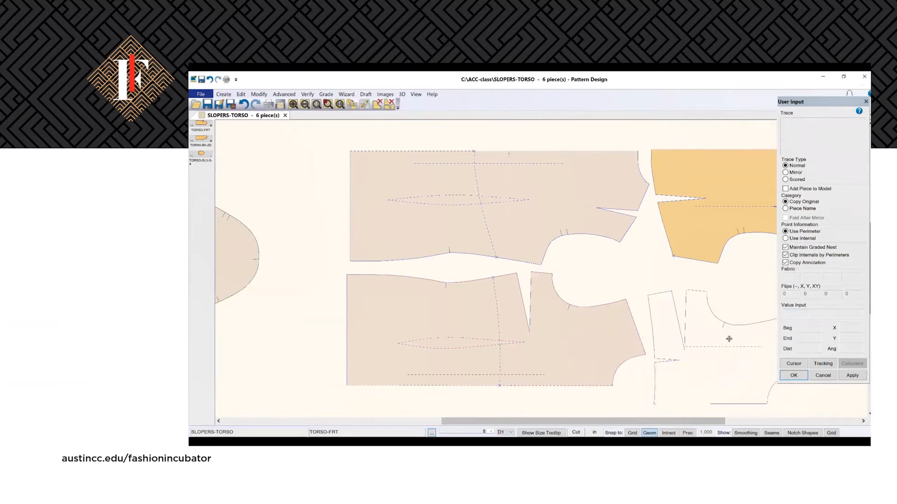
pyautogui.click(743, 322)
pyautogui.write('dress-123-')
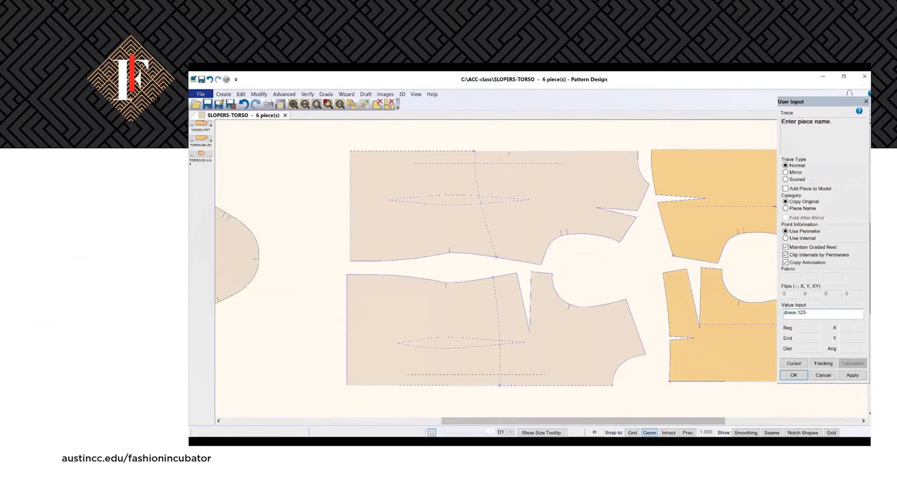
pyautogui.write('front')
pyautogui.press('Return')
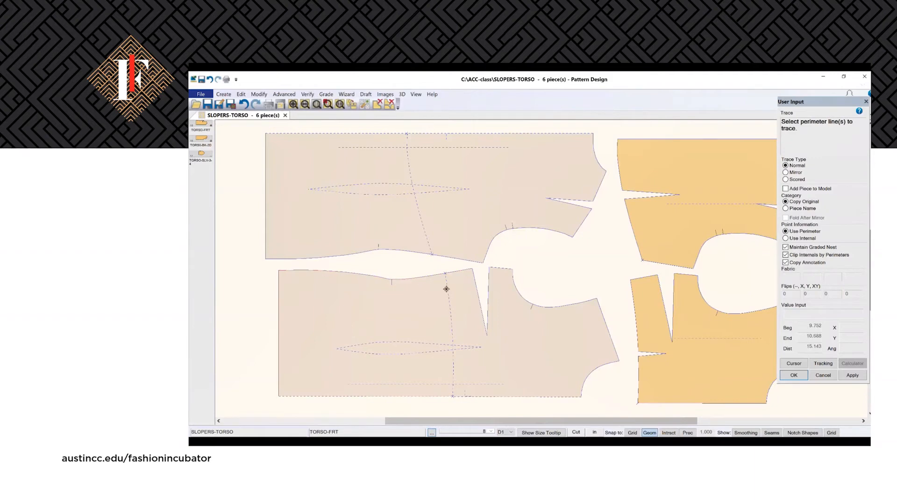
# Step: Trace the front torso area between the style curve and hem as a separate piece and name it front-skirt
pyautogui.click(453, 357)
pyautogui.rightClick(453, 357)
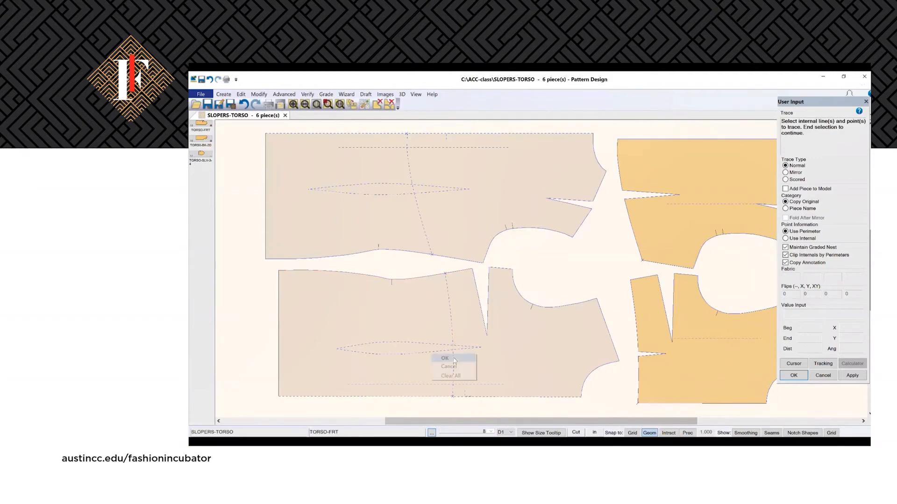
pyautogui.click(439, 358)
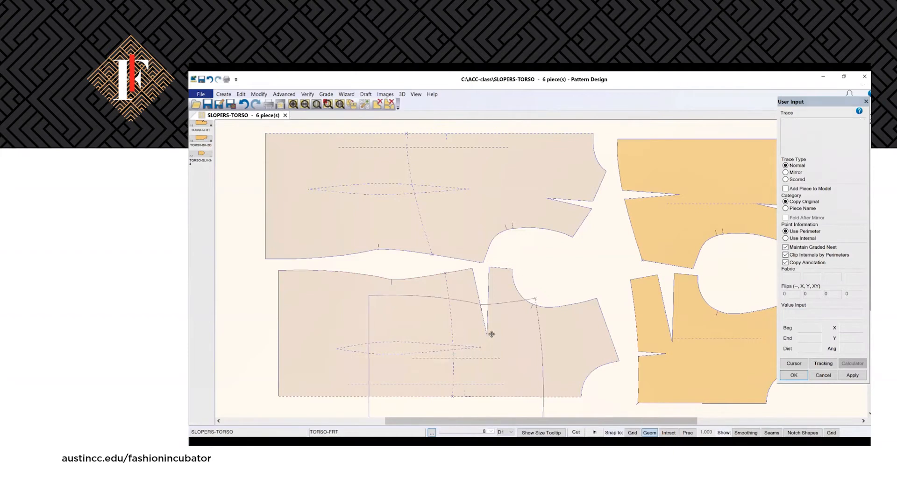
pyautogui.click(241, 337)
pyautogui.write('front-skir')
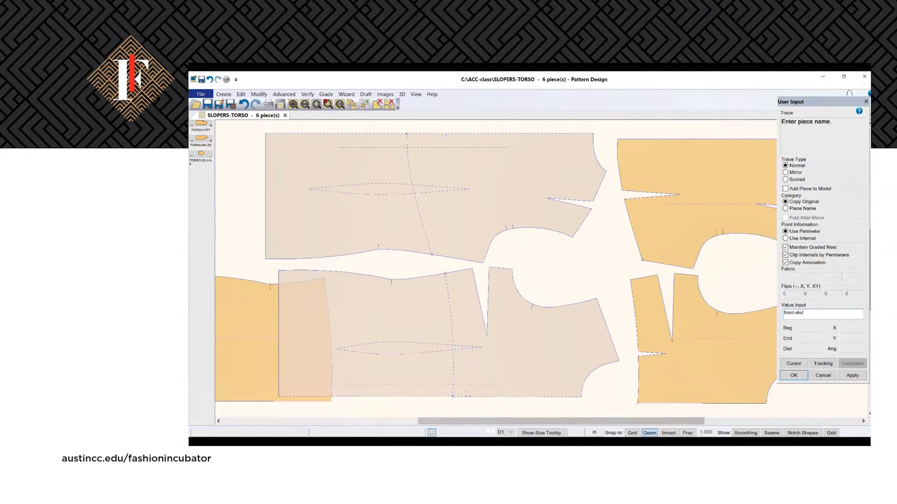
pyautogui.write('t')
pyautogui.press('Return')
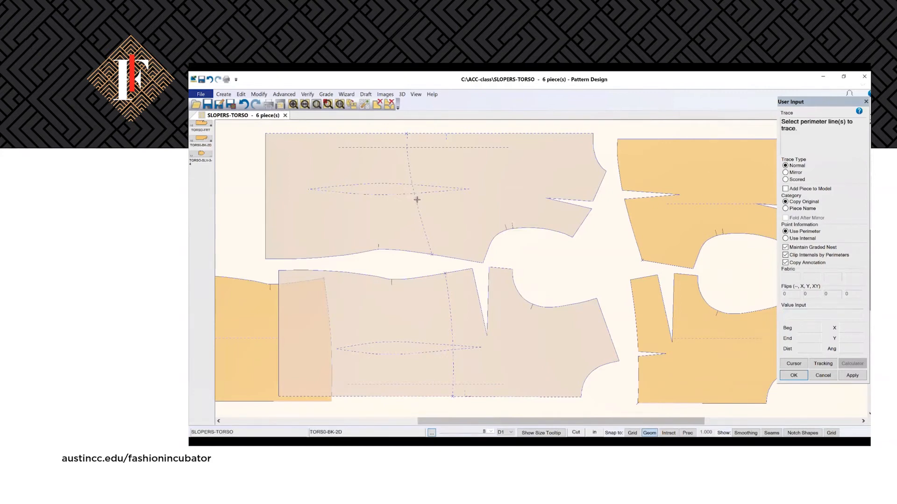
# Step: Trace the back torso area between the style curve and hem as a separate piece named skirt-bk
pyautogui.click(408, 252)
pyautogui.click(264, 239)
pyautogui.click(294, 135)
pyautogui.rightClick(410, 205)
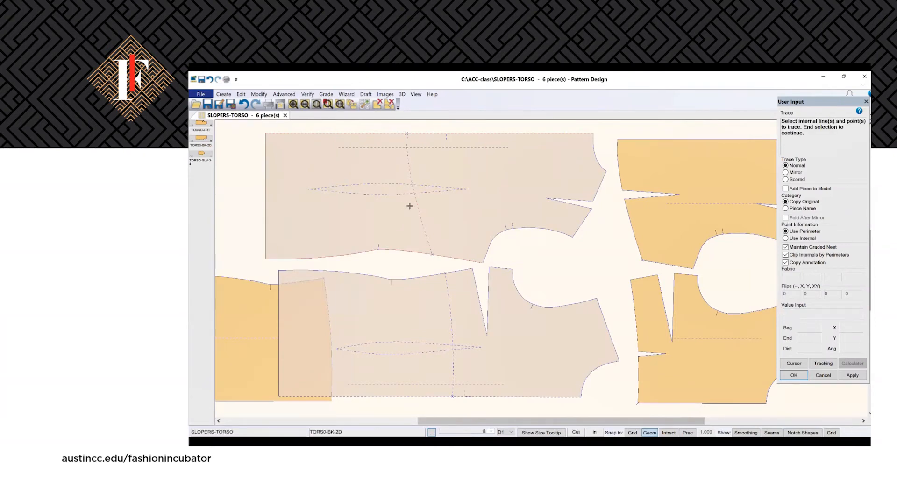
pyautogui.rightClick(410, 206)
pyautogui.click(402, 206)
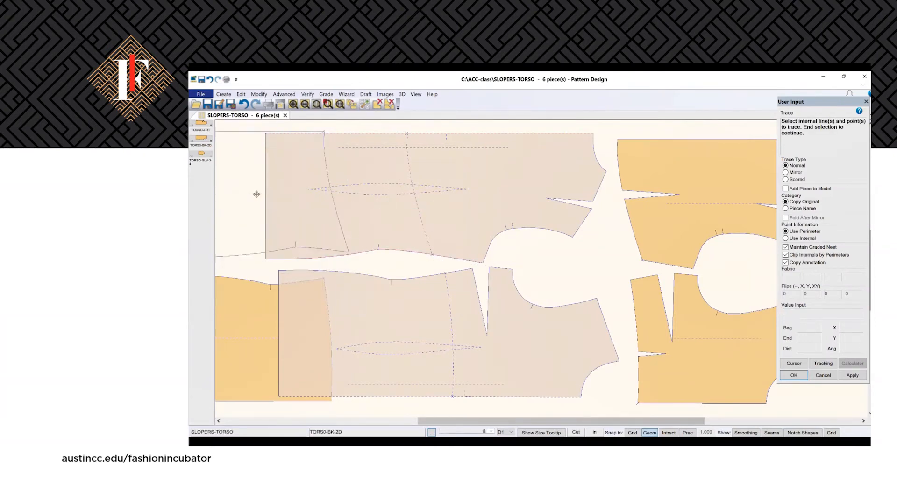
pyautogui.click(223, 193)
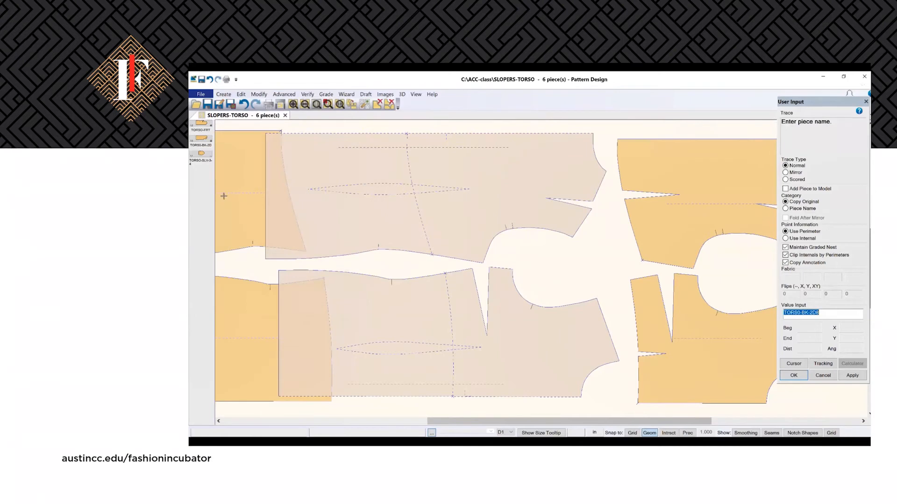
pyautogui.write('d')
pyautogui.press('Return')
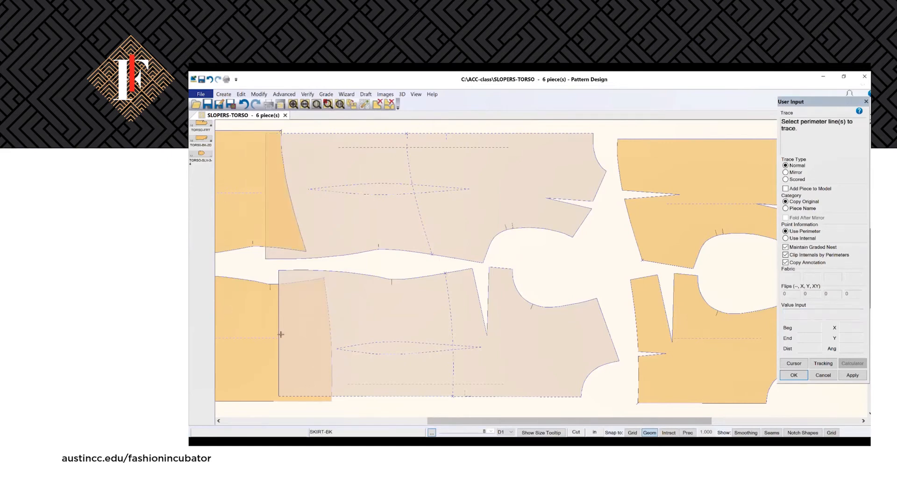
pyautogui.click(794, 376)
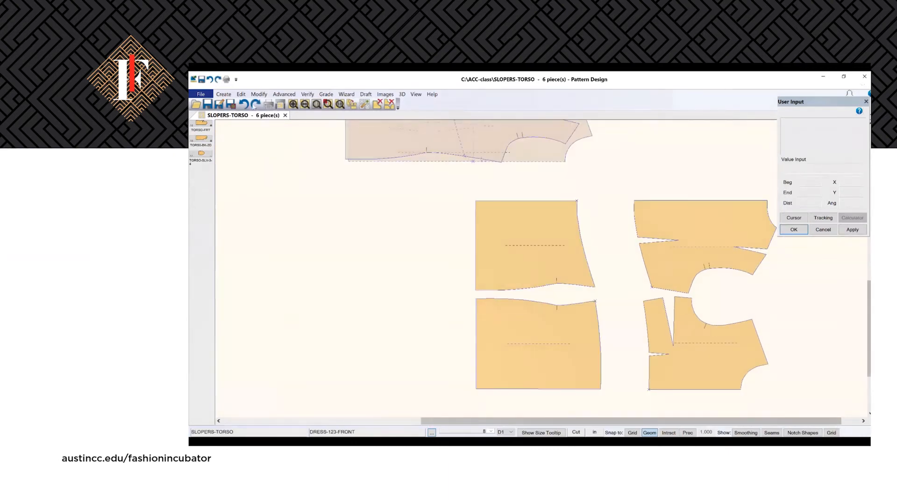
# Step: Lengthen the front and back skirts by offsetting both hem lines outward 20 inches
pyautogui.click(259, 94)
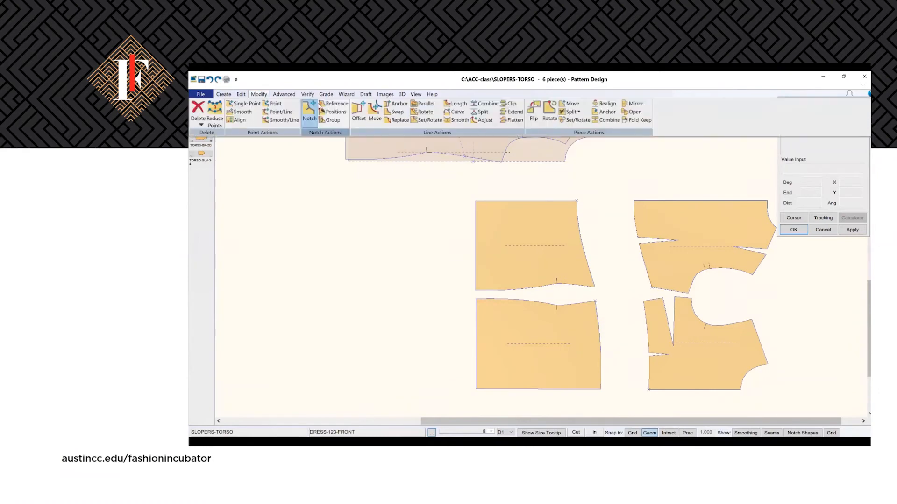
pyautogui.click(359, 113)
pyautogui.click(475, 333)
pyautogui.click(475, 276)
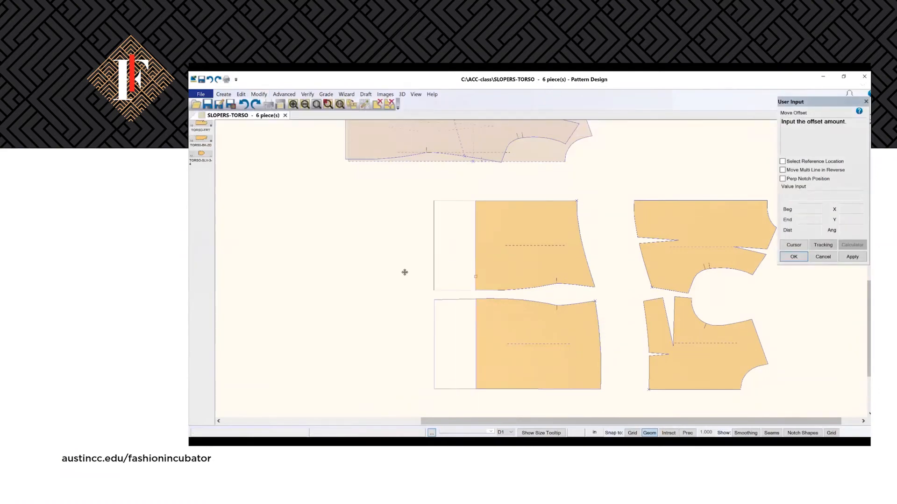
pyautogui.click(363, 275)
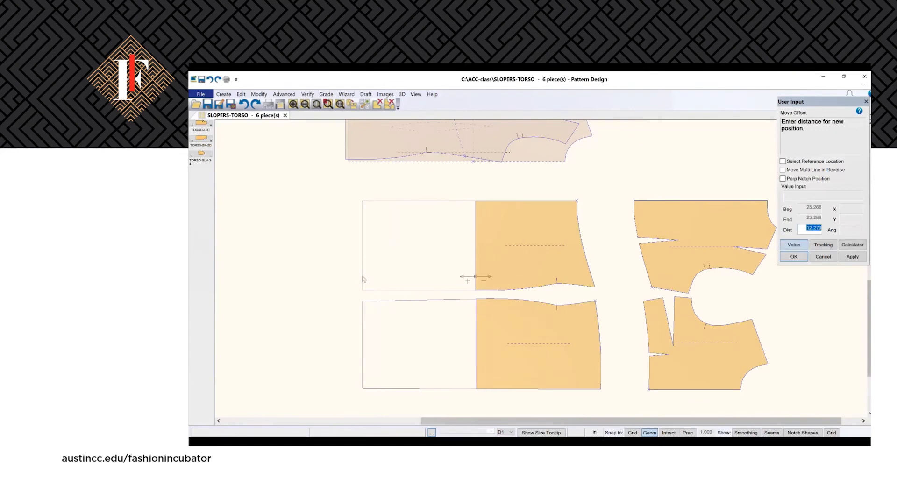
pyautogui.write('20')
pyautogui.press('Return')
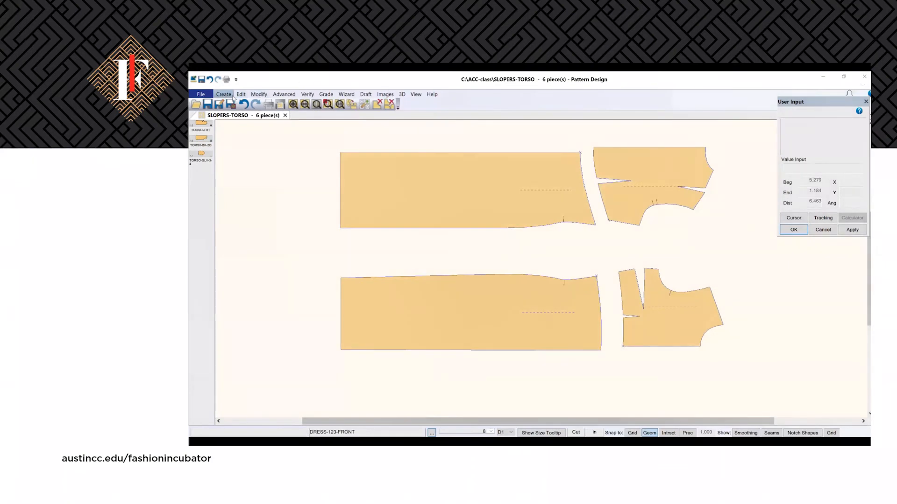
# Step: Add 10 inches of fullness on the front skirt's hem line, slashing to the waist line and holding the center front stationary
pyautogui.click(284, 94)
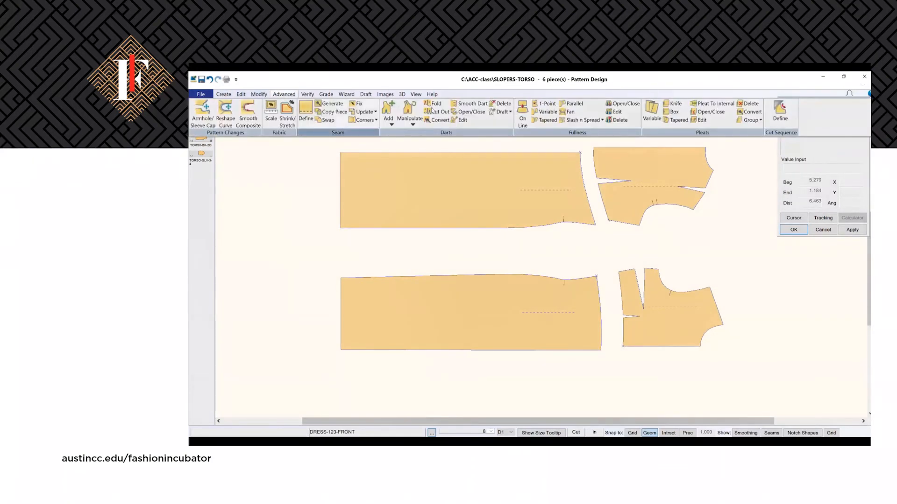
pyautogui.click(523, 115)
pyautogui.click(341, 318)
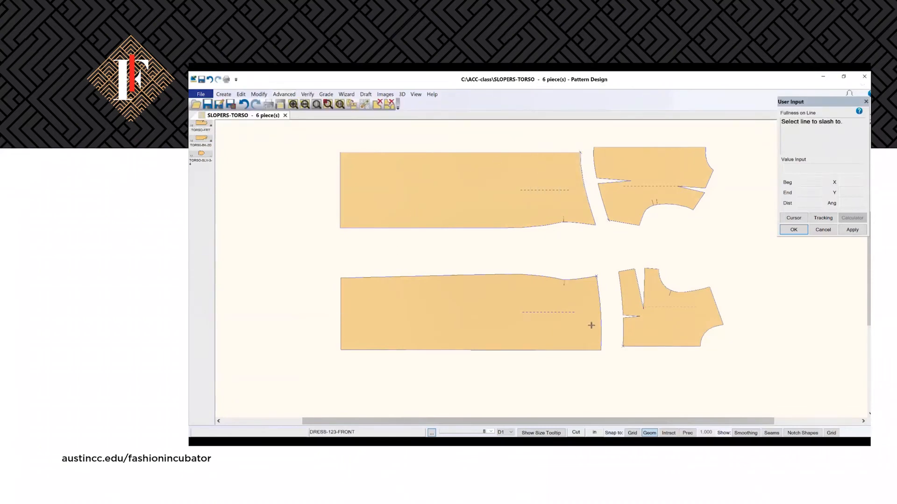
pyautogui.click(599, 304)
pyautogui.click(589, 350)
pyautogui.write('10')
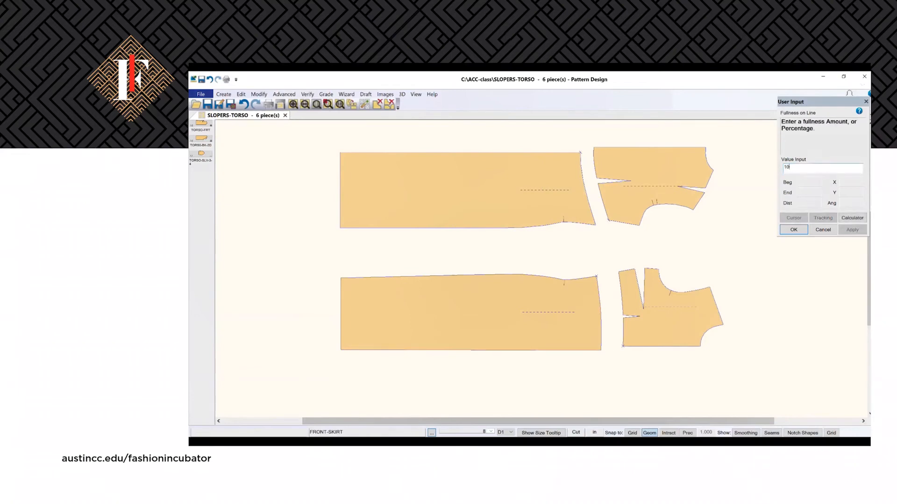
pyautogui.press('Return')
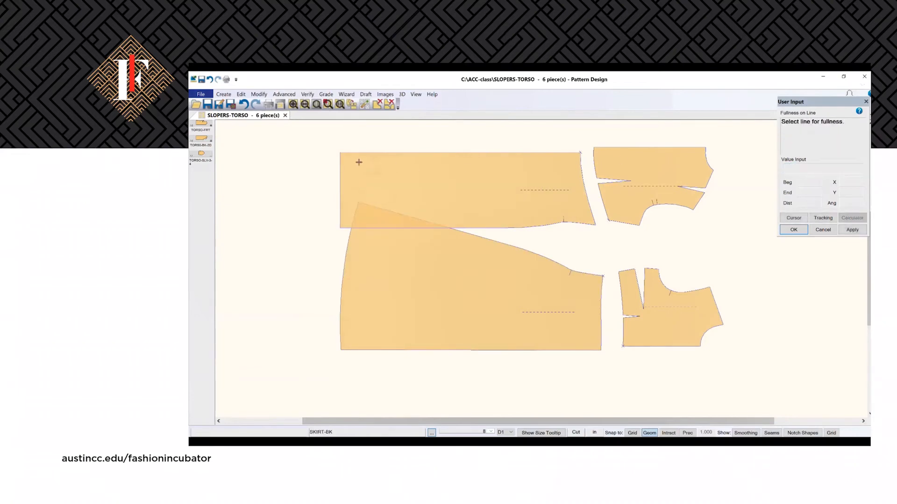
# Step: Add 10 inches of fullness on the back skirt's hem line, slashing to the waist line and holding the center back stationary
pyautogui.click(340, 176)
pyautogui.click(588, 202)
pyautogui.click(546, 152)
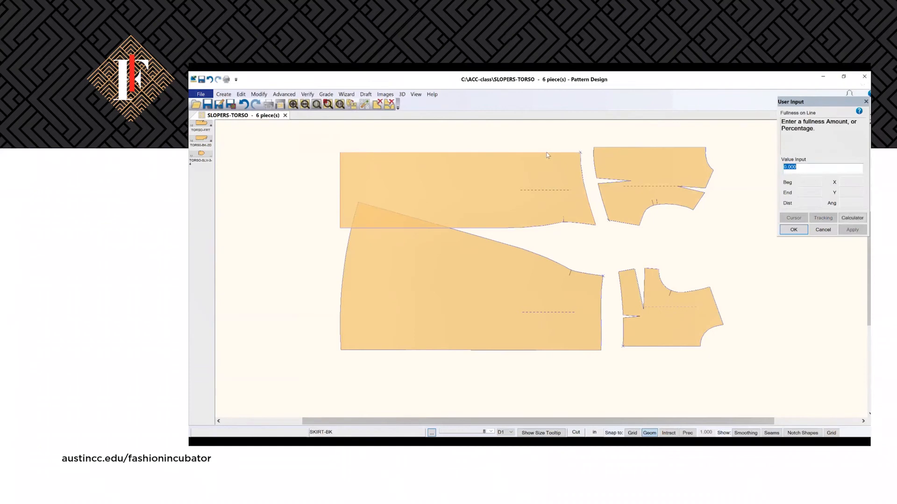
pyautogui.write('10')
pyautogui.press('Return')
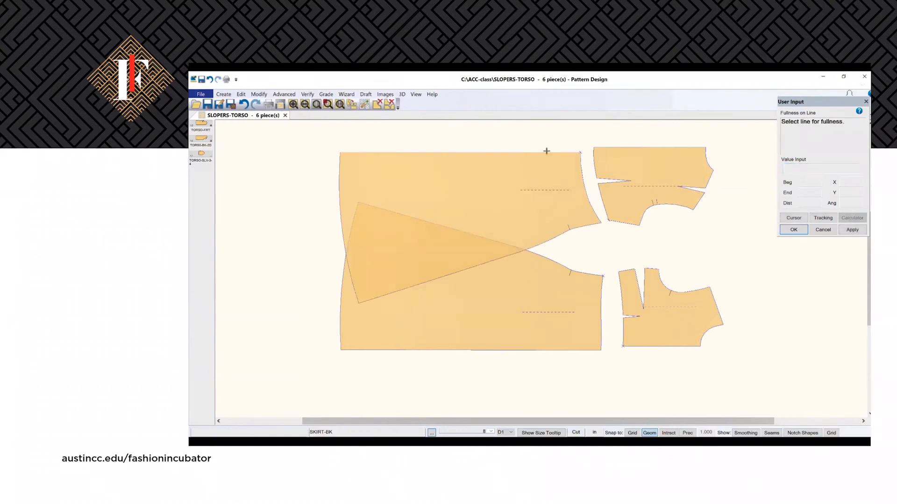
pyautogui.click(535, 157)
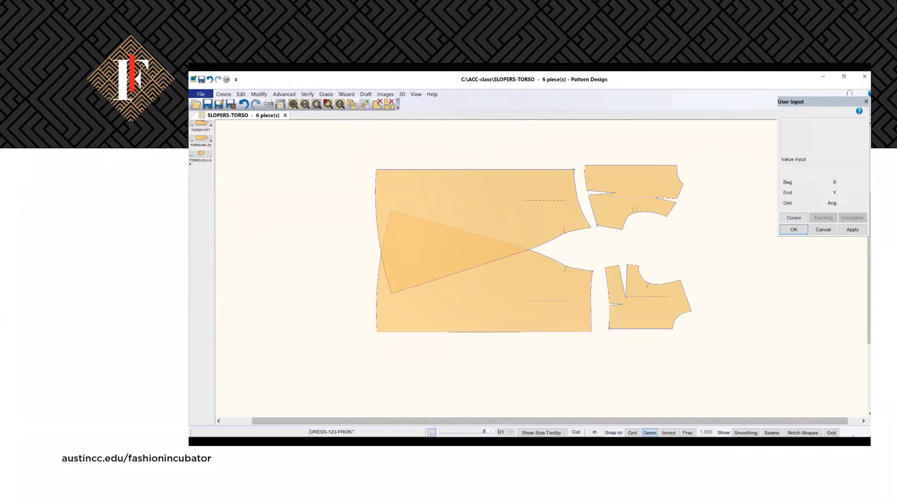
# Step: Delete the intermediate hip points and notches along the side seams of the front and back skirts to straighten them
pyautogui.click(258, 94)
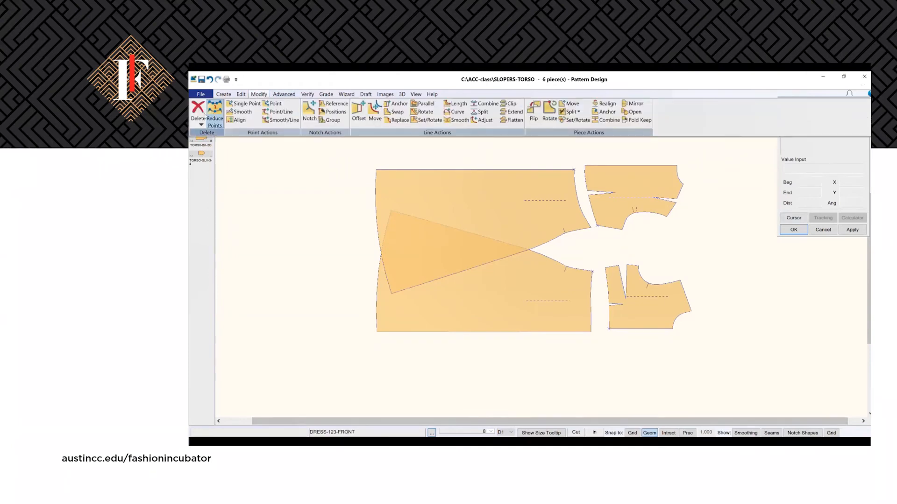
pyautogui.click(200, 125)
pyautogui.click(211, 133)
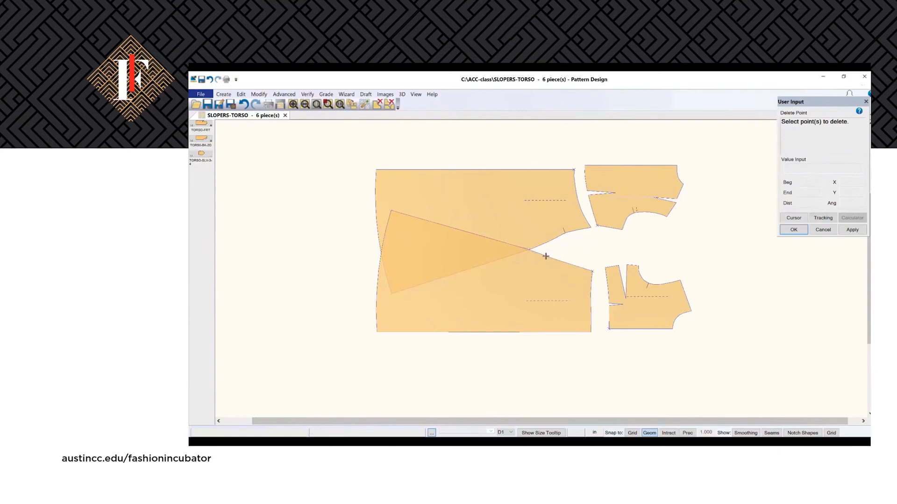
pyautogui.click(542, 255)
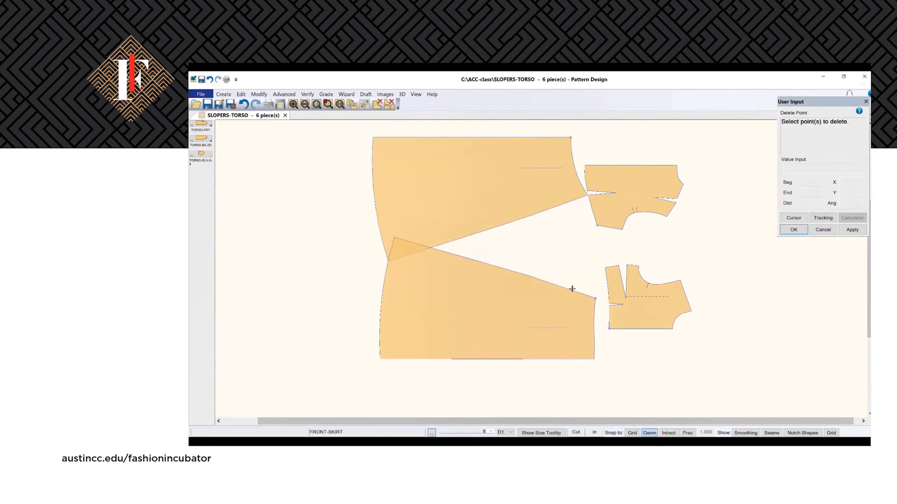
pyautogui.rightClick(588, 250)
pyautogui.click(578, 249)
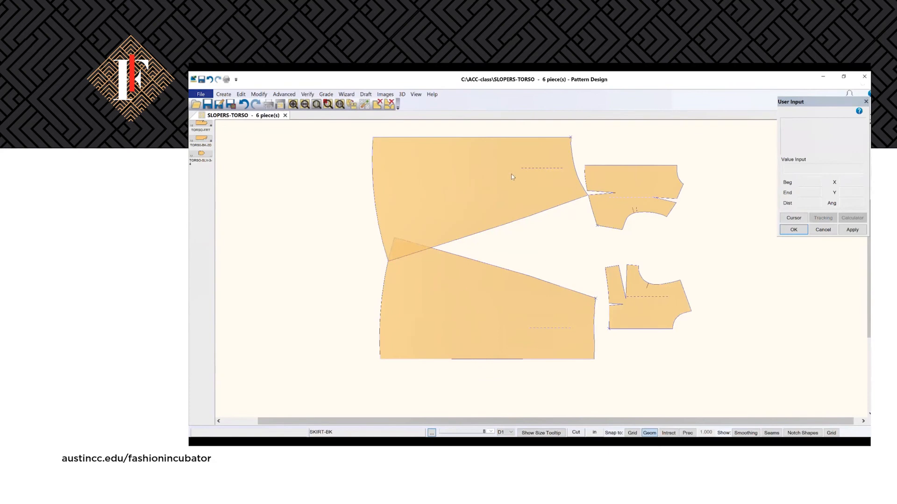
# Step: Move the pieces apart so the two skirts do not overlap and each bodice sits beside its matching skirt
pyautogui.moveTo(646, 322); pyautogui.dragTo(669, 352)
pyautogui.moveTo(545, 343); pyautogui.dragTo(571, 348)
pyautogui.moveTo(641, 191); pyautogui.dragTo(643, 158)
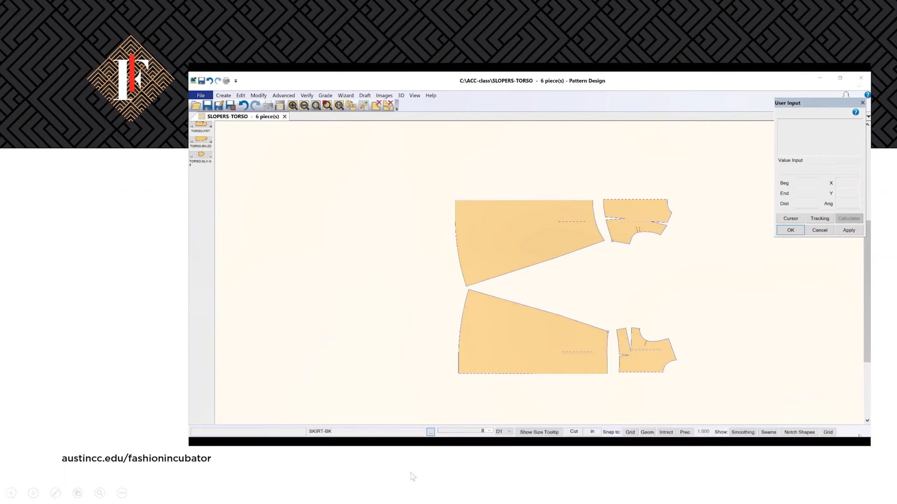
pyautogui.click(429, 423)
pyautogui.press('Right')
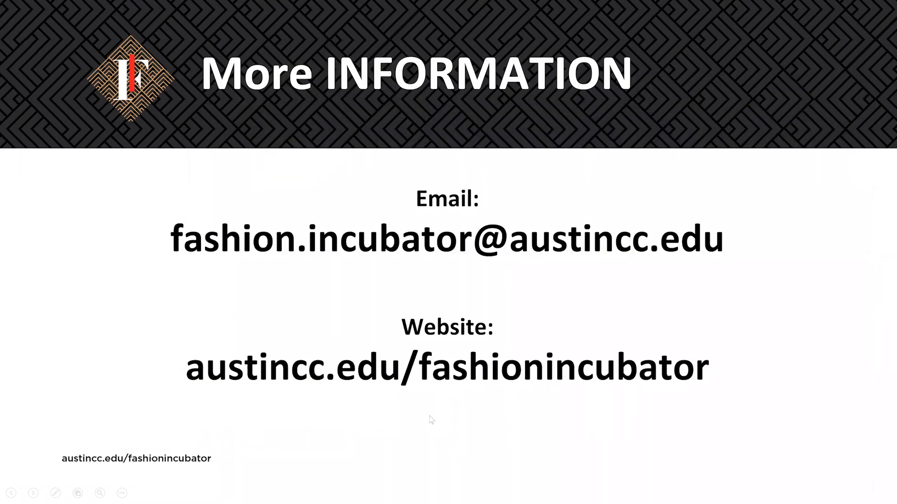